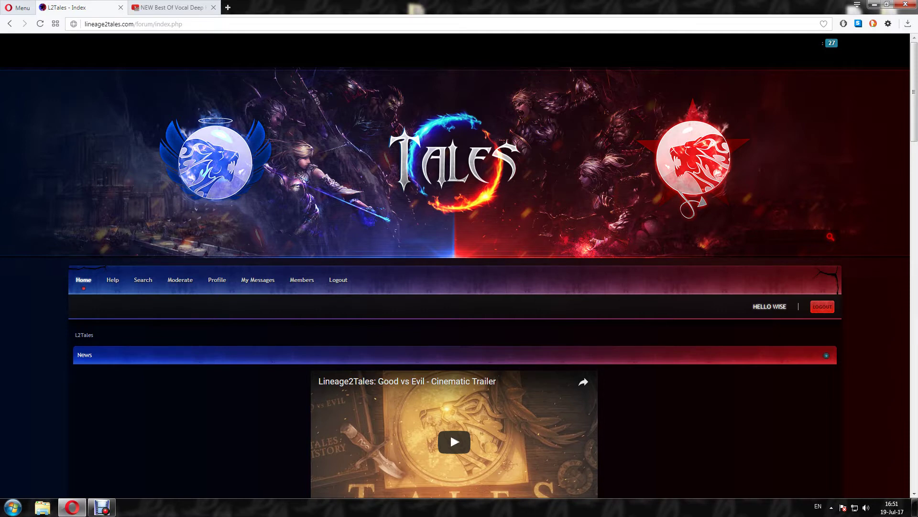
- Load l2tales.com in a new Opera tab and start the GAME CLIENT download
key("ctrl+t")
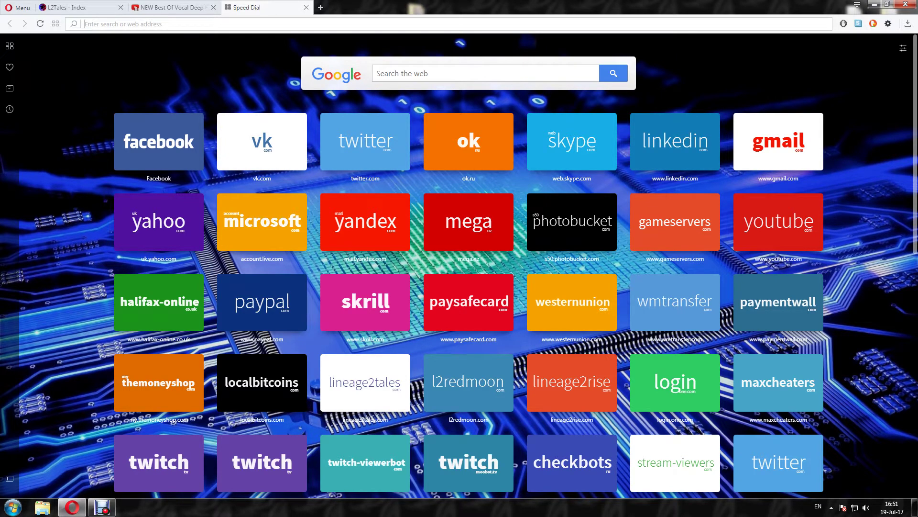
type("l2tales.com")
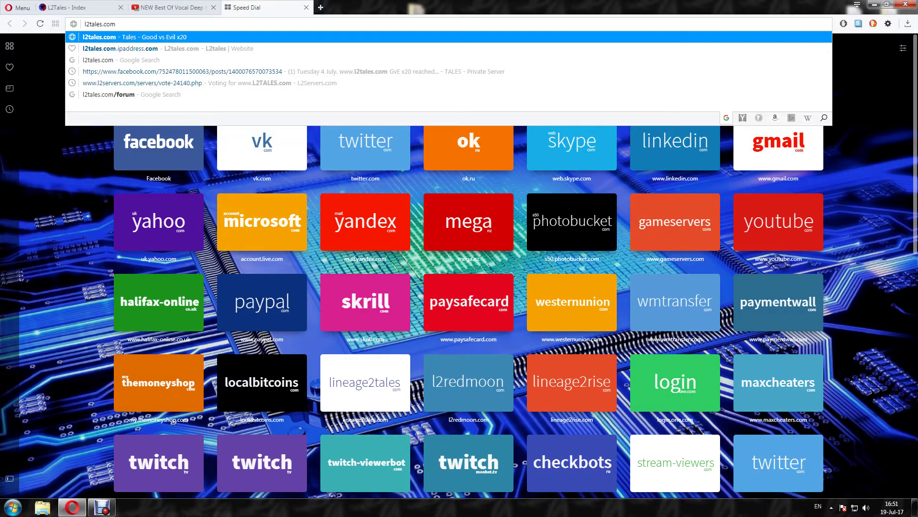
key("Return")
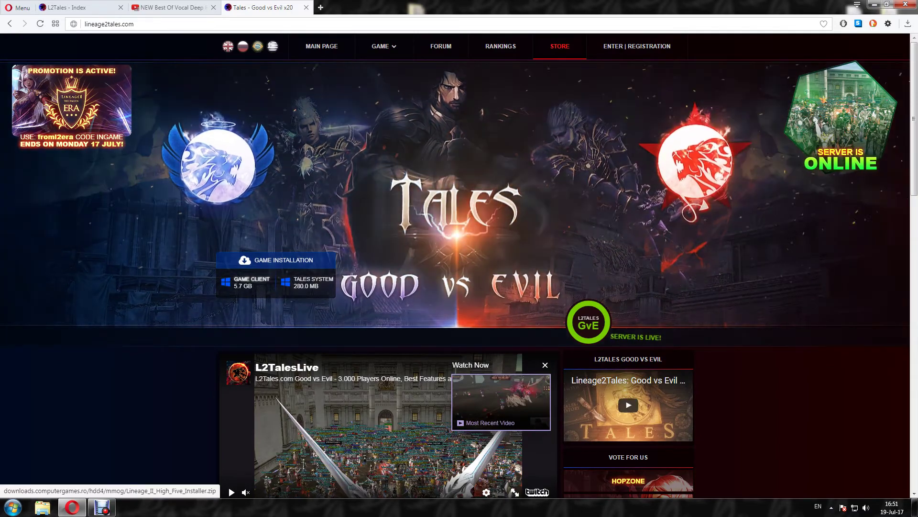
left_click(249, 282)
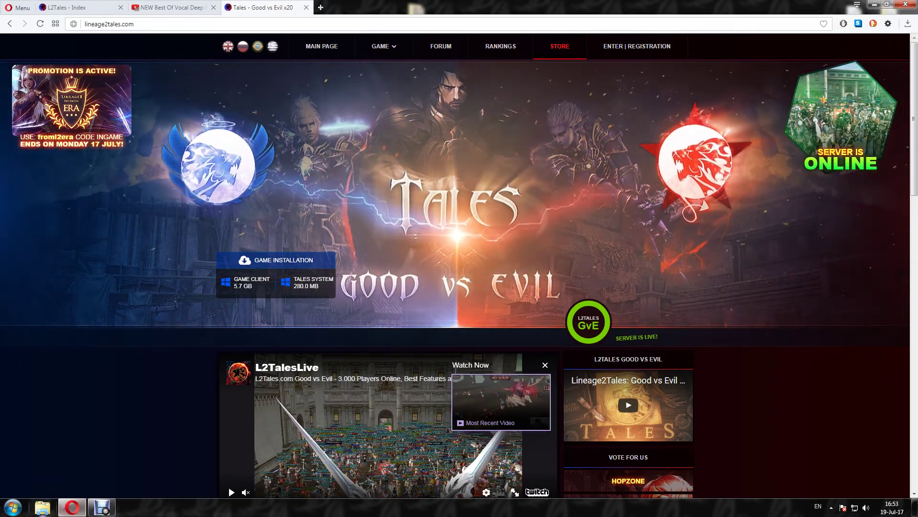
- Open File Explorer at the Downloads folder and select the installer archive
left_click(42, 507)
left_click(222, 134)
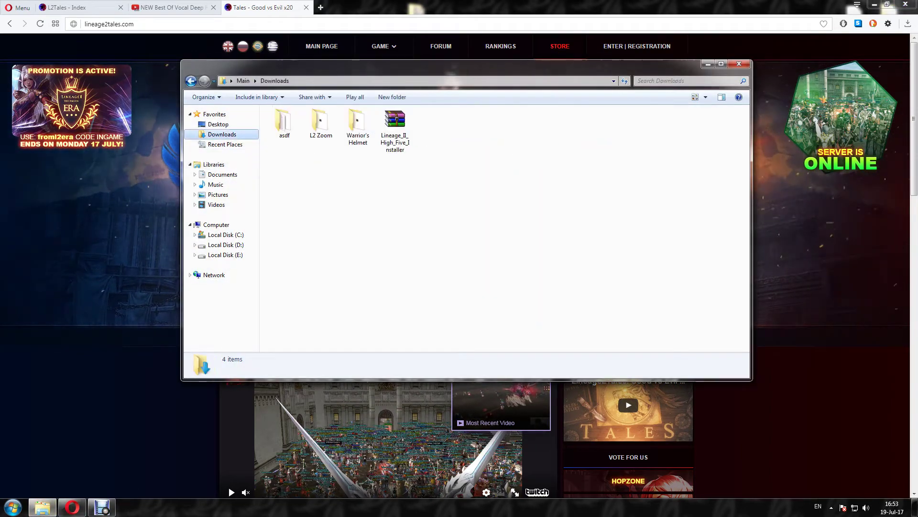
left_click_drag(428, 162, 389, 115)
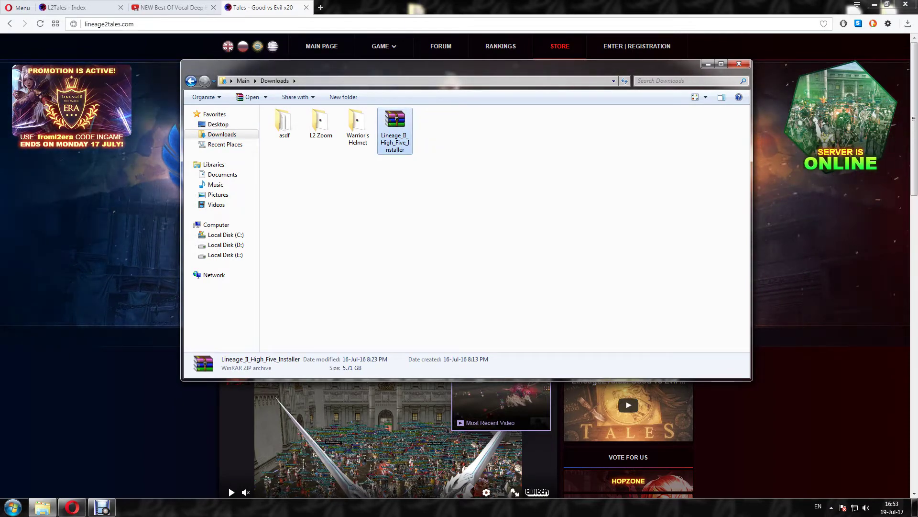
- Create a new folder named 'Lineage 2 High Five' in Downloads
right_click(431, 139)
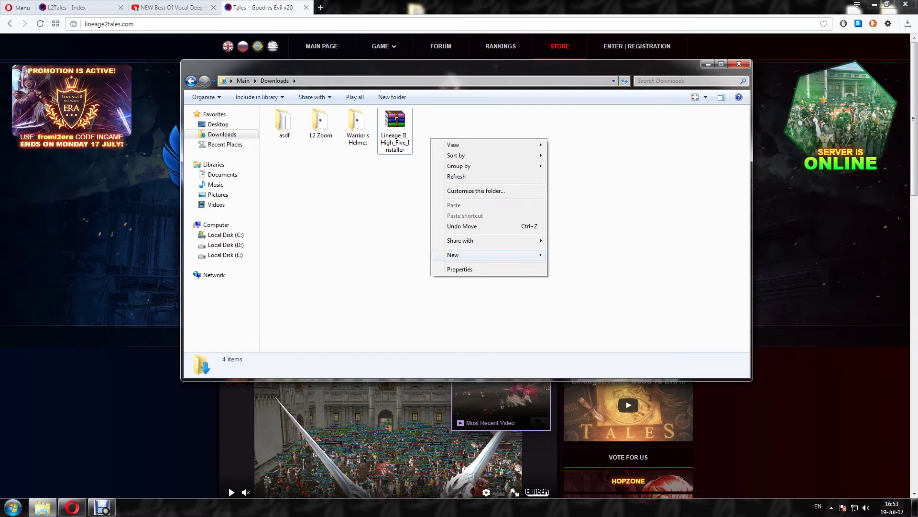
mouse_move(479, 254)
left_click(569, 255)
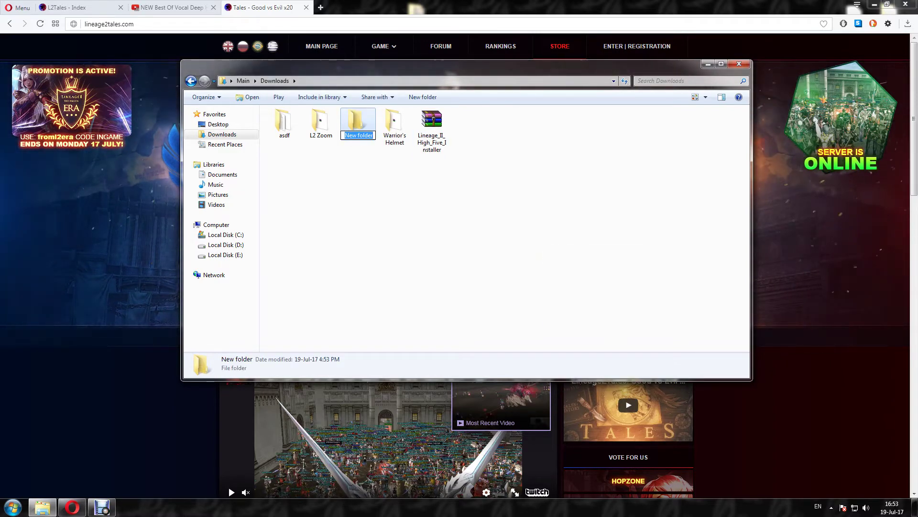
type("Lineage")
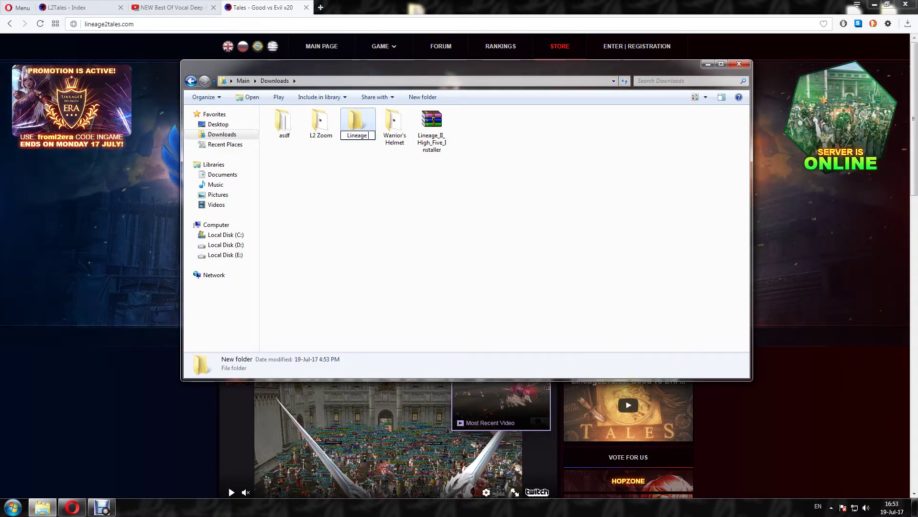
type(" 2 High Five")
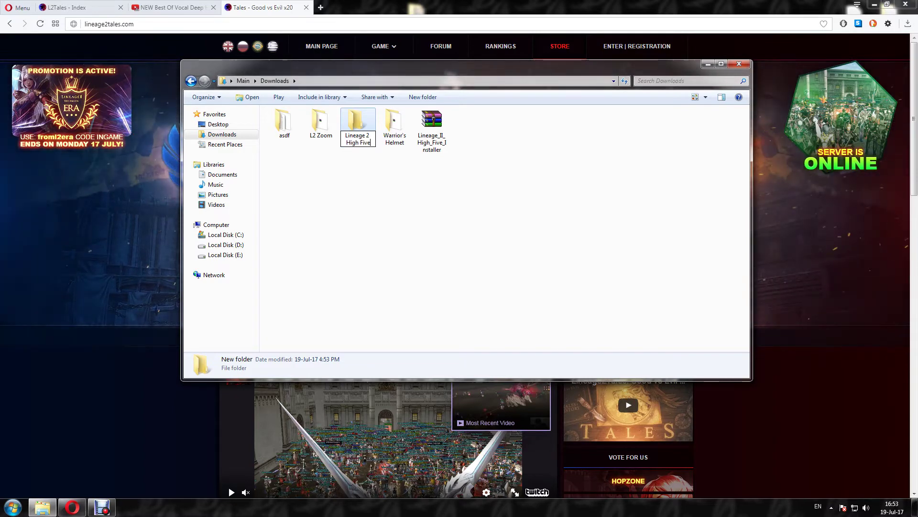
key("Return")
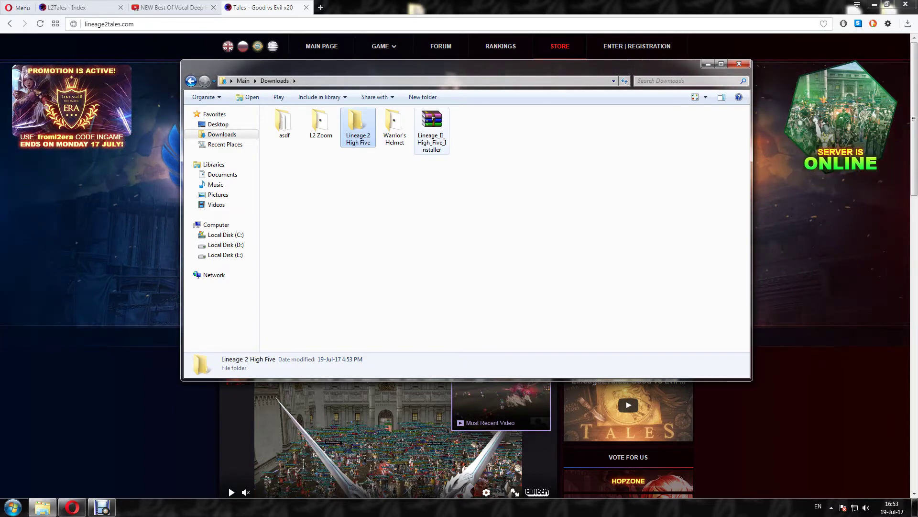
mouse_move(437, 126)
left_mouse_down()
mouse_move(427, 141)
mouse_move(430, 126)
left_mouse_up()
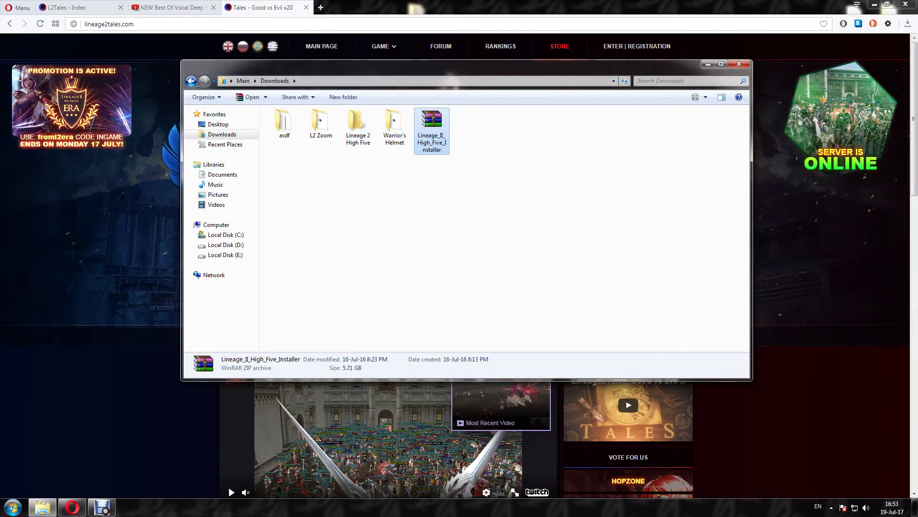
- Extract Lineage_II_High_Five_Installer.zip into Downloads\Lineage 2 High Five, running WinRAR in the background
right_click(431, 143)
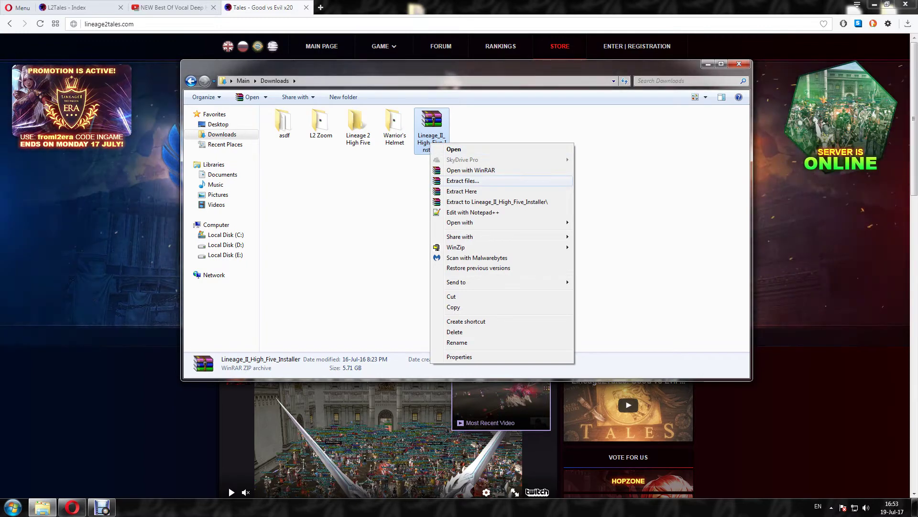
left_click(463, 180)
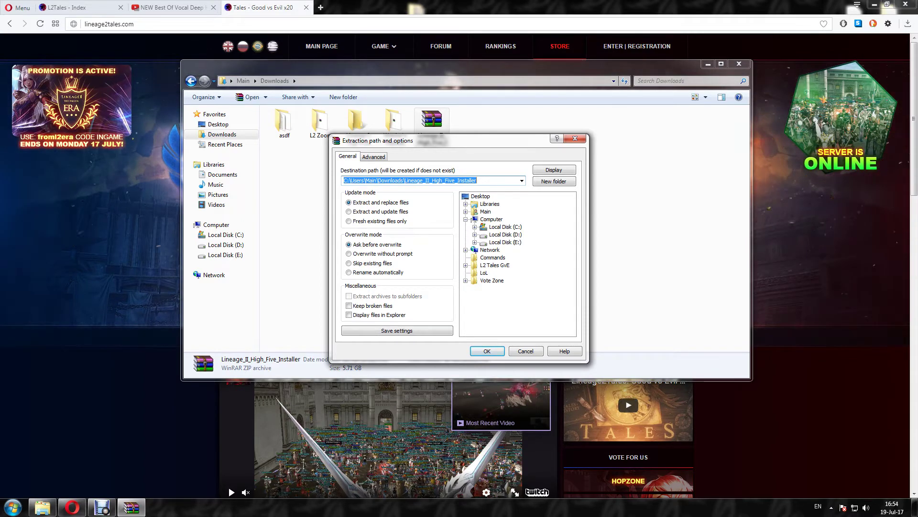
left_click(465, 211)
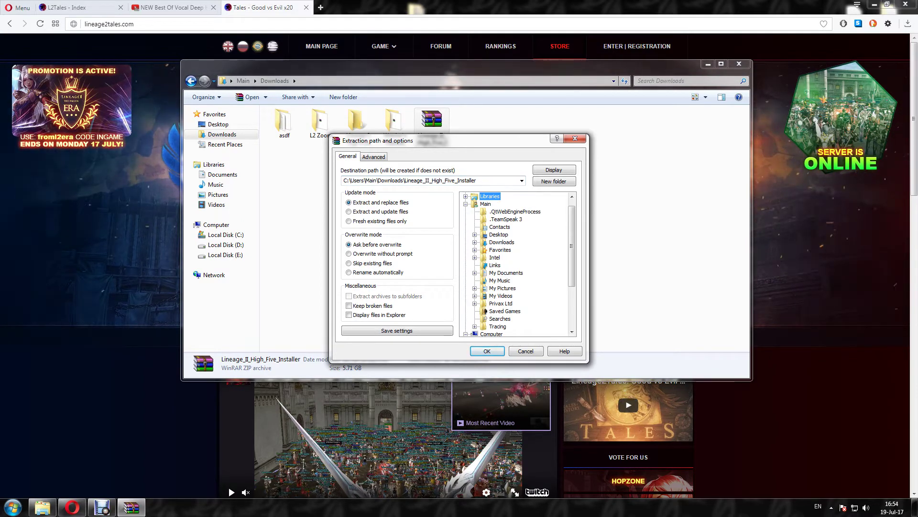
left_click(474, 242)
left_click(520, 265)
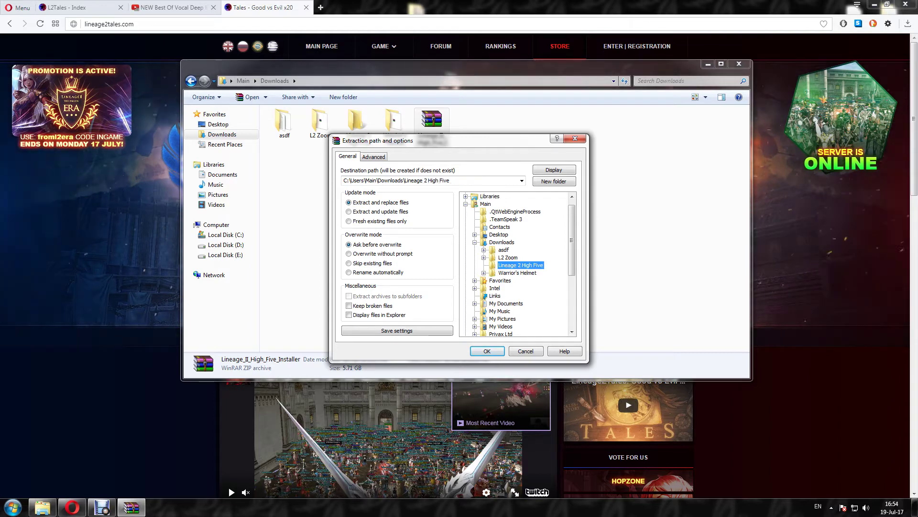
left_click(487, 351)
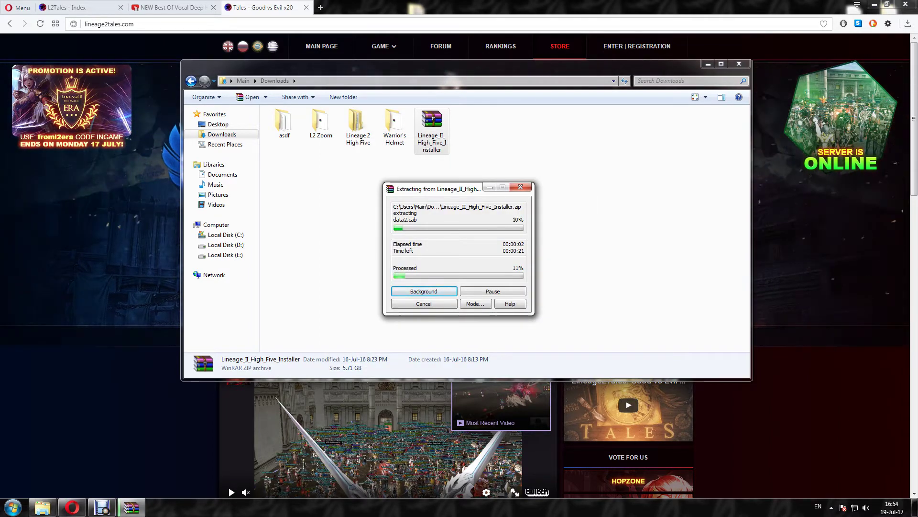
left_click(132, 507)
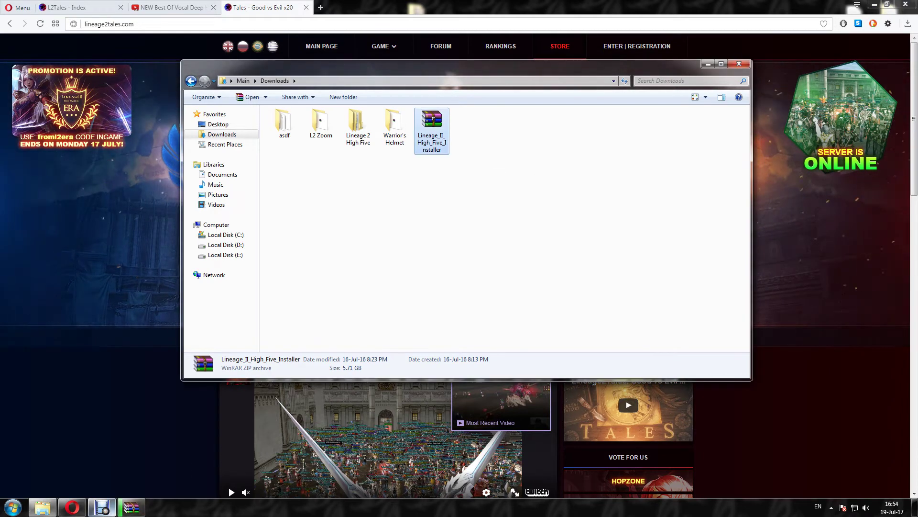
left_click(132, 507)
left_click(102, 507)
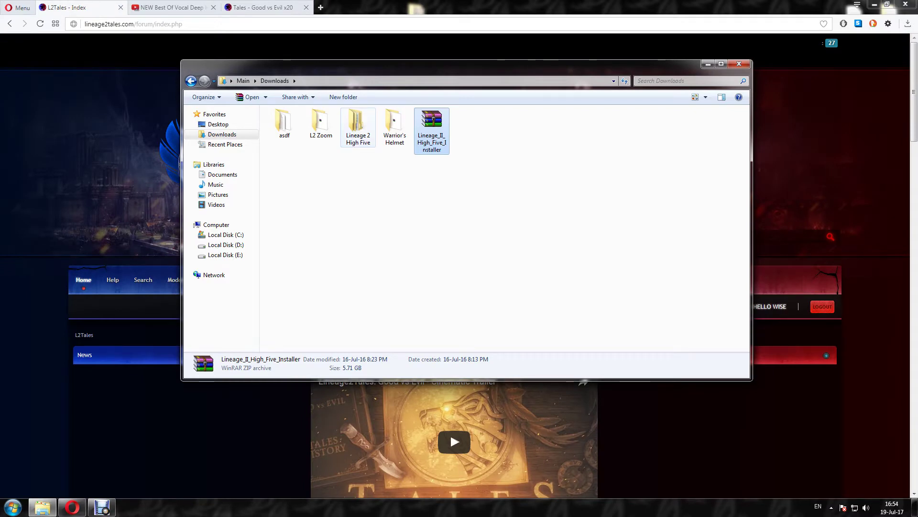
- Launch the Lineage II setup program from the extracted Lineage II High Five Installer folder
double_click(357, 125)
double_click(335, 125)
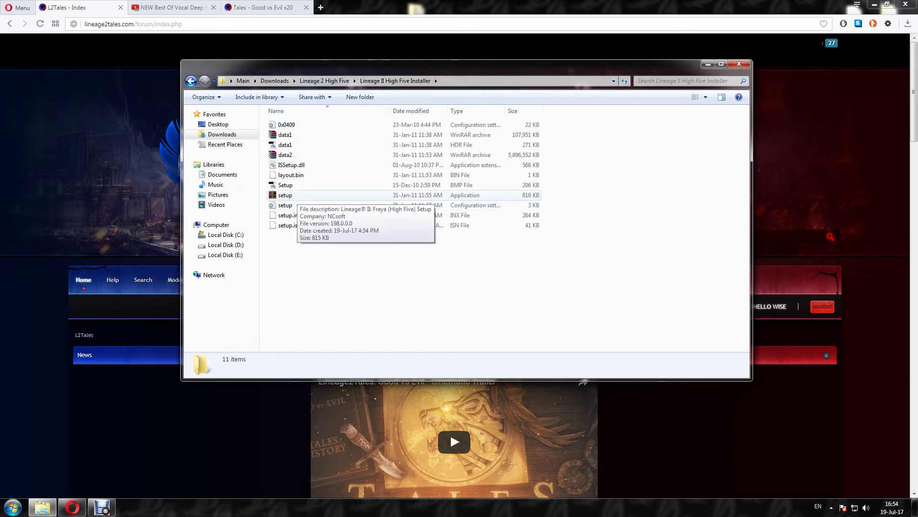
double_click(287, 195)
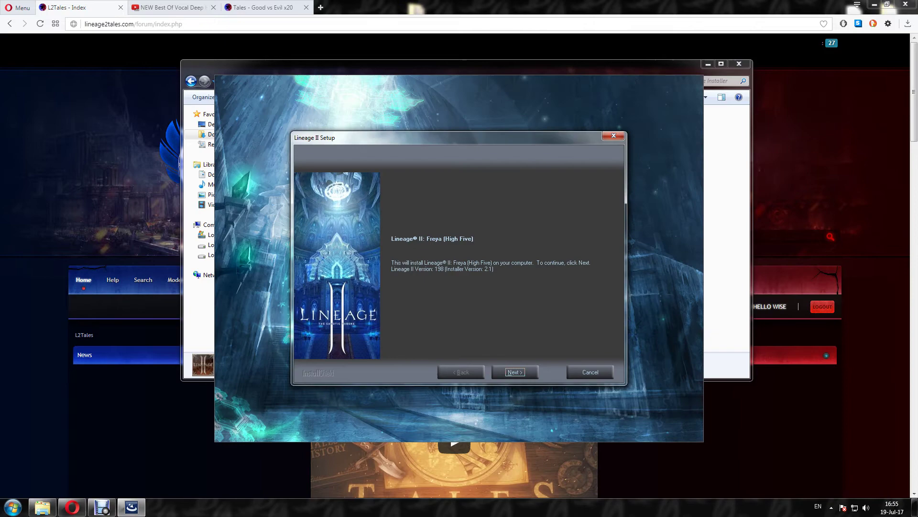
- Install Lineage II with the Complete setup type, accepting the license, then finish the wizard
key("Return")
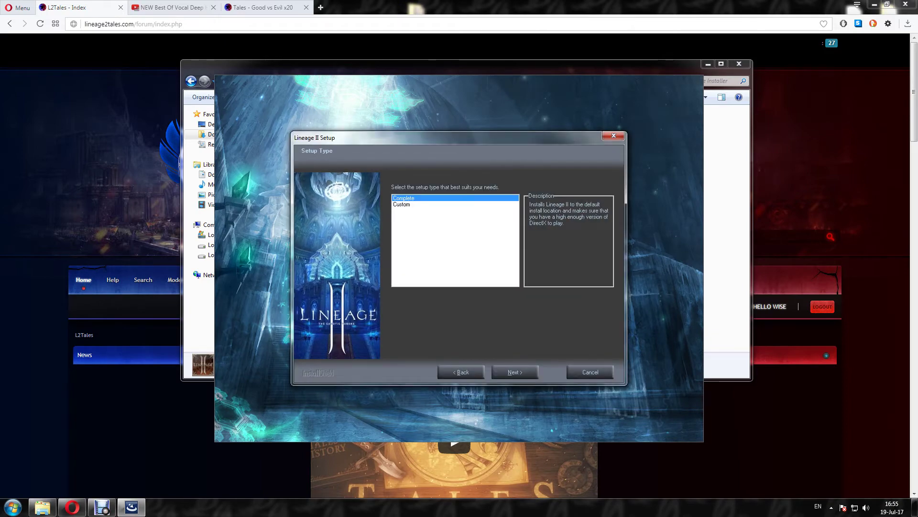
key("Return")
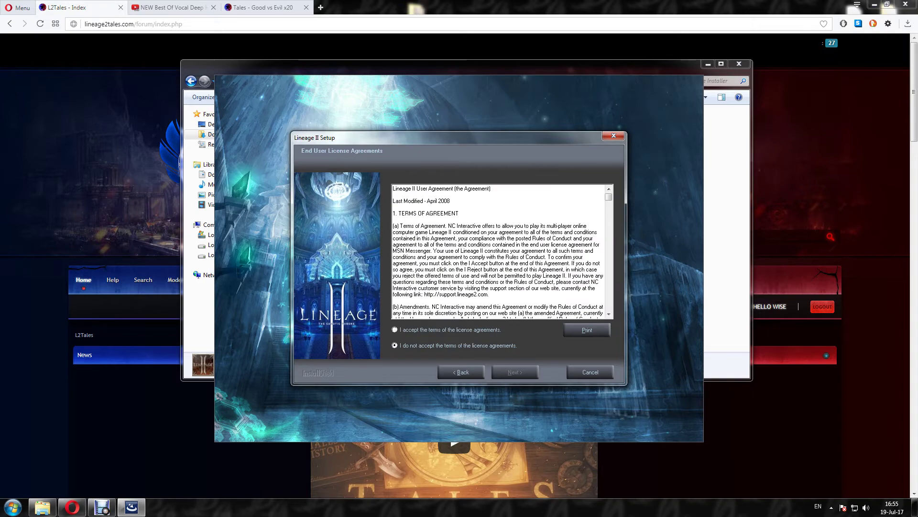
key("Return")
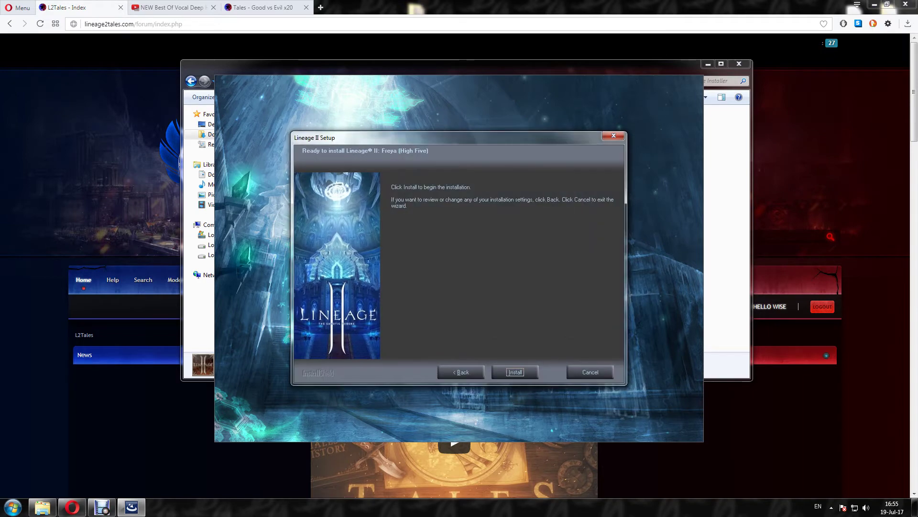
key("Return")
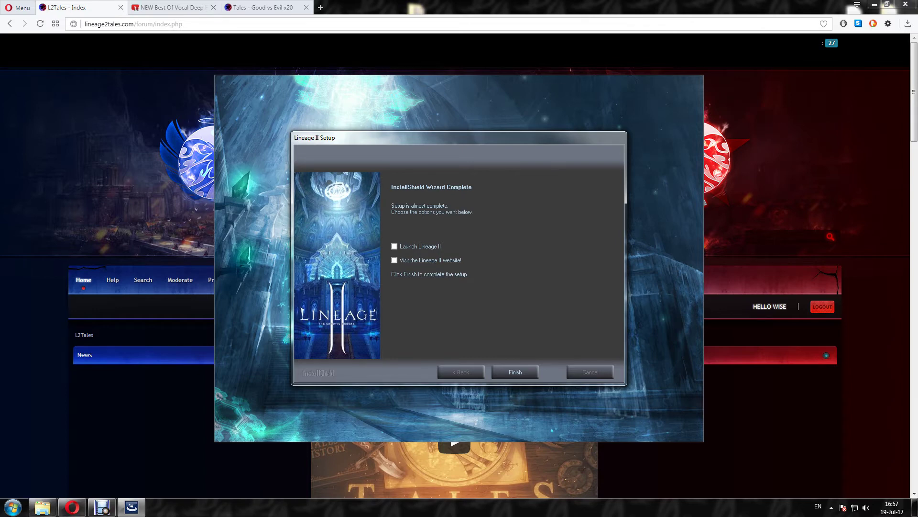
key("Return")
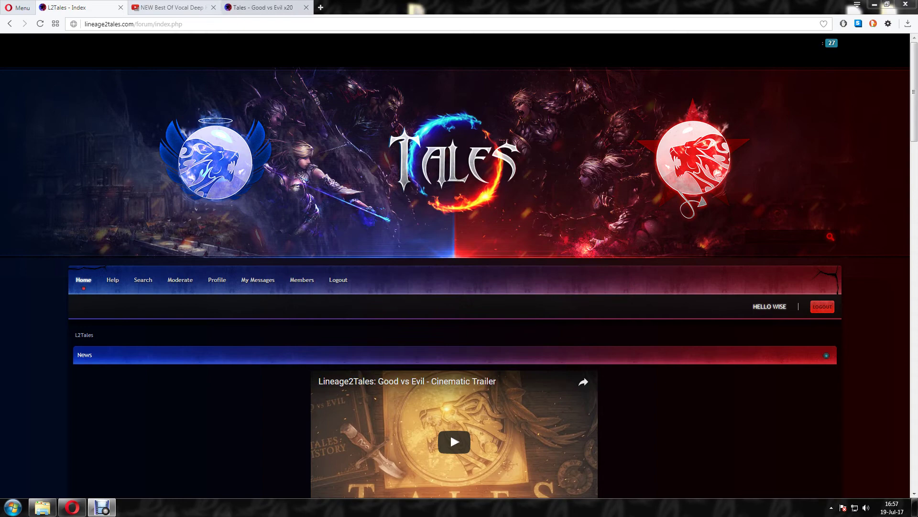
- Return to the lineage2tales.com tab to get the TALES SYSTEM patch
left_click(259, 8)
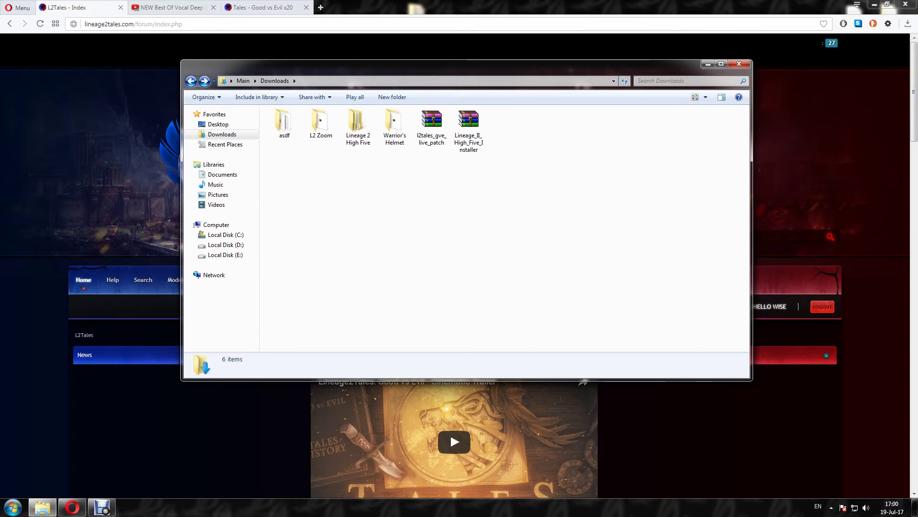
- Add a folder left named 'New folder' beside the l2tales_gve_live_patch archive in Downloads
left_click(432, 127)
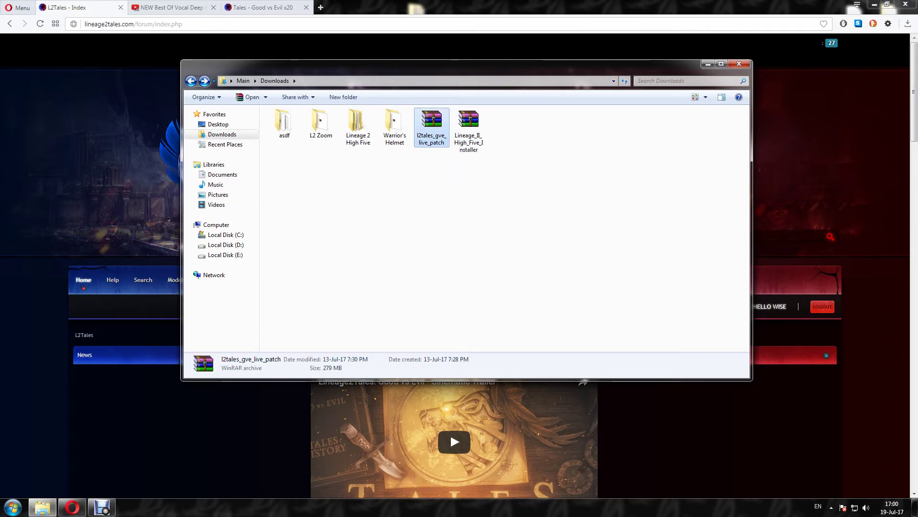
right_click(535, 203)
mouse_move(574, 318)
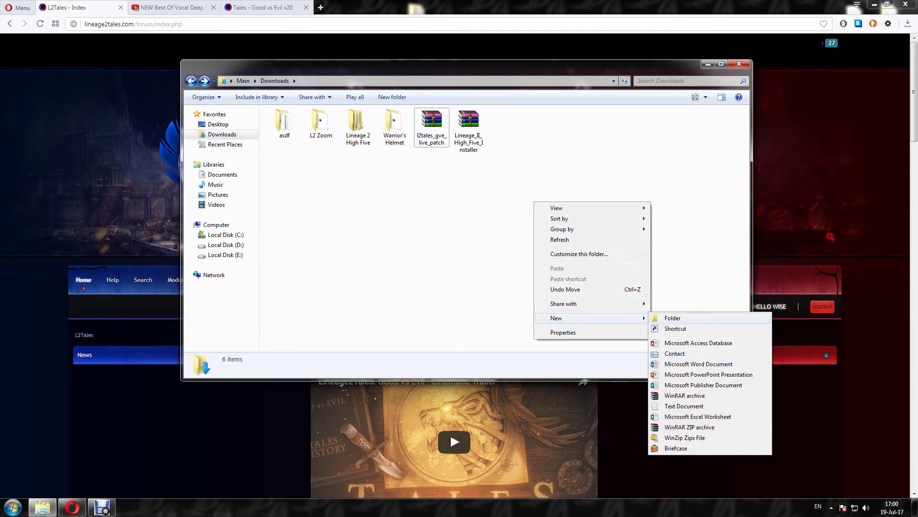
left_click(670, 318)
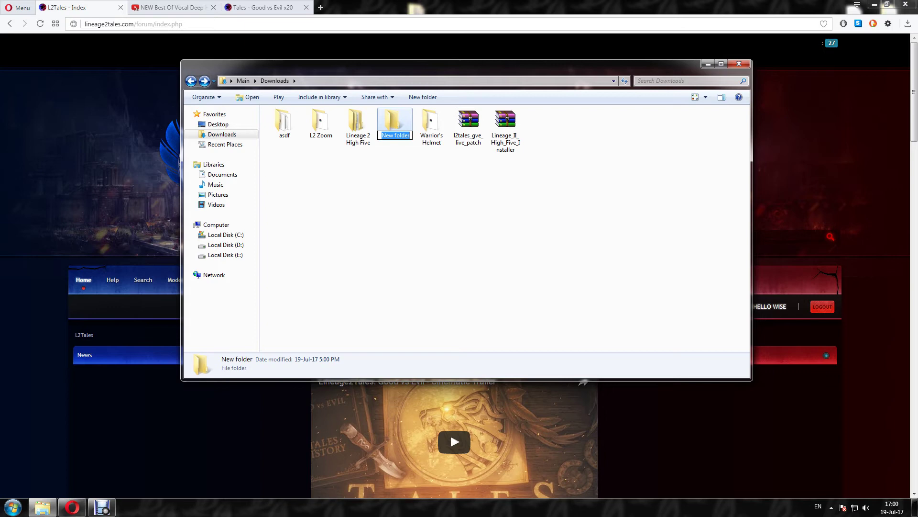
key("Return")
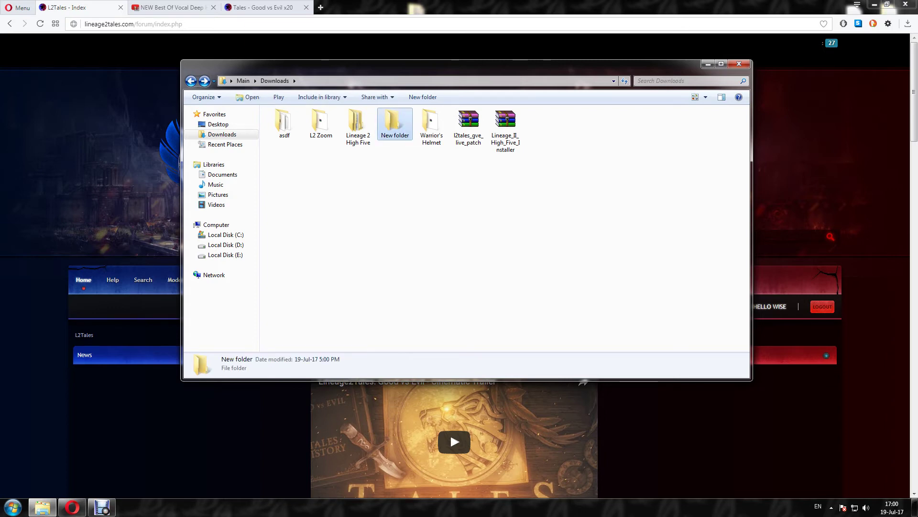
- Delete the empty New folder and extract l2tales_gve_live_patch here, producing system_gve
key("Delete")
key("Return")
left_click(426, 128)
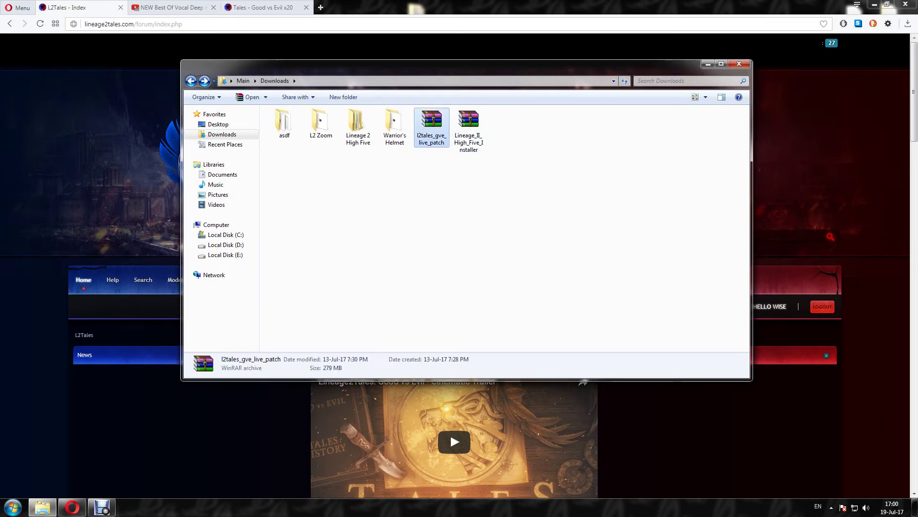
right_click(426, 128)
left_click(456, 187)
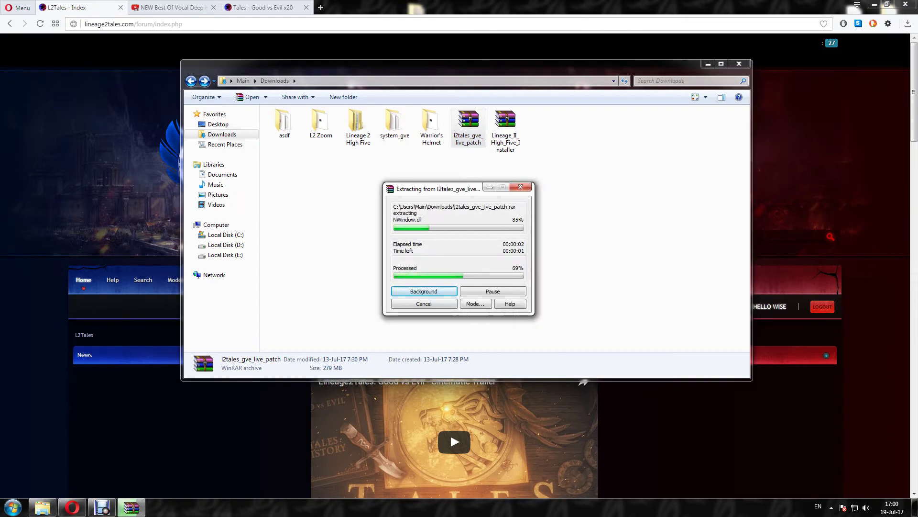
left_click(395, 124)
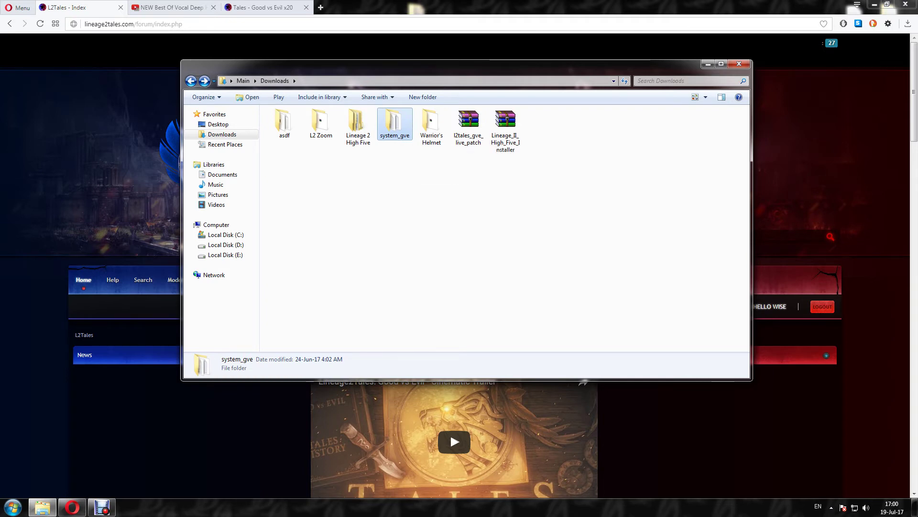
- Copy system_gve and browse to C:\Program Files (x86)\NCsoft\Lineage II
right_click(400, 129)
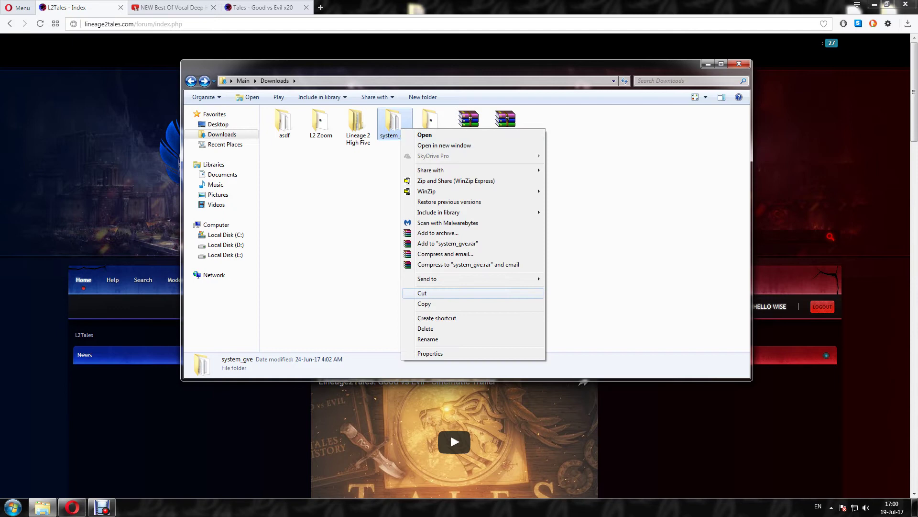
left_click(424, 303)
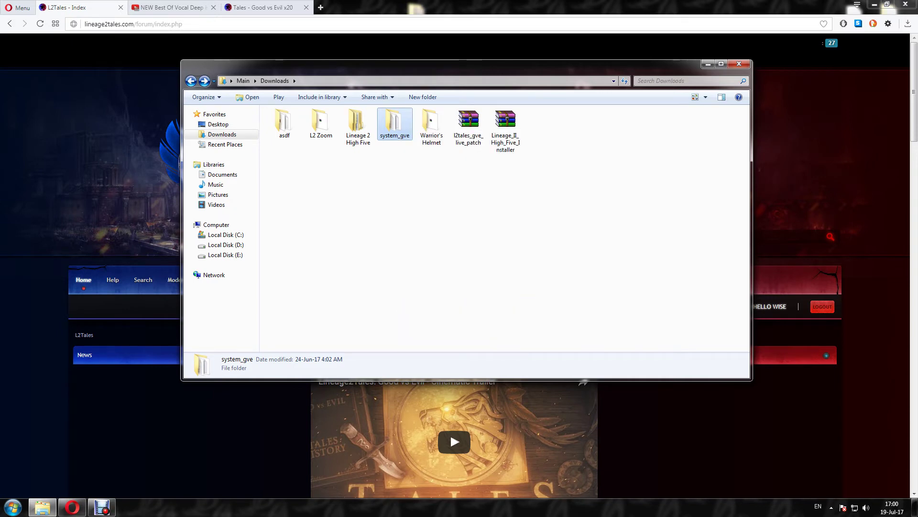
left_click(225, 235)
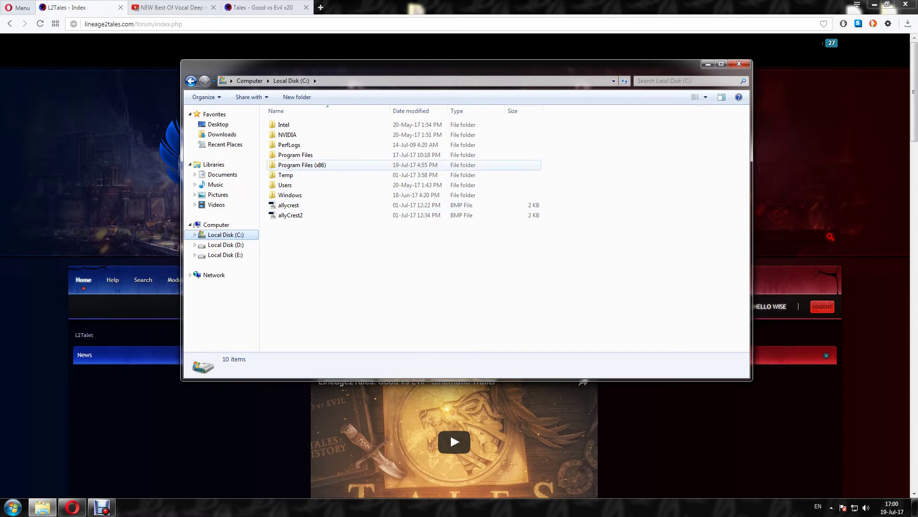
double_click(315, 164)
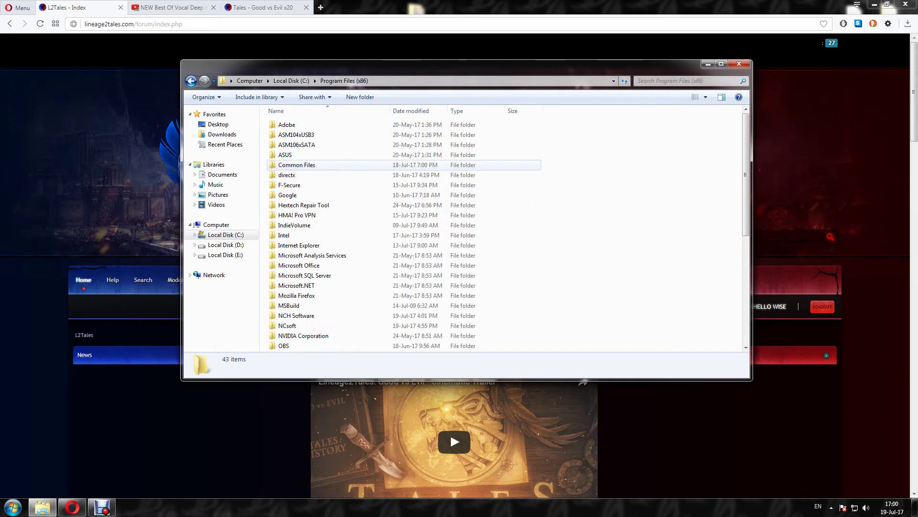
double_click(287, 325)
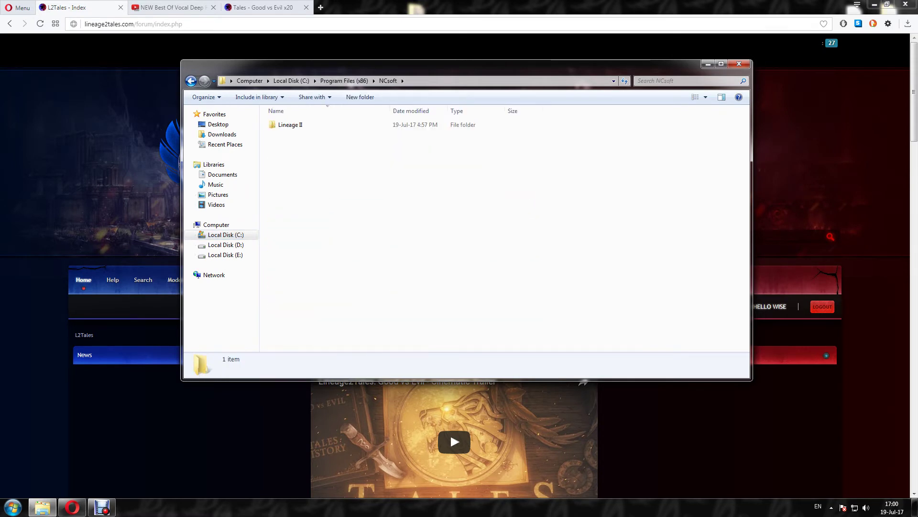
double_click(290, 125)
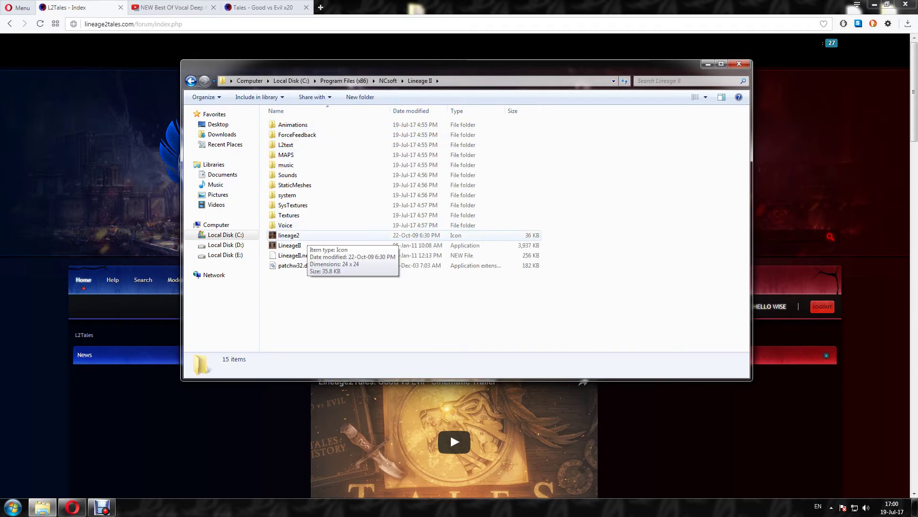
- Replace the old system folder with the pasted system_gve folder and open it
left_click(287, 195)
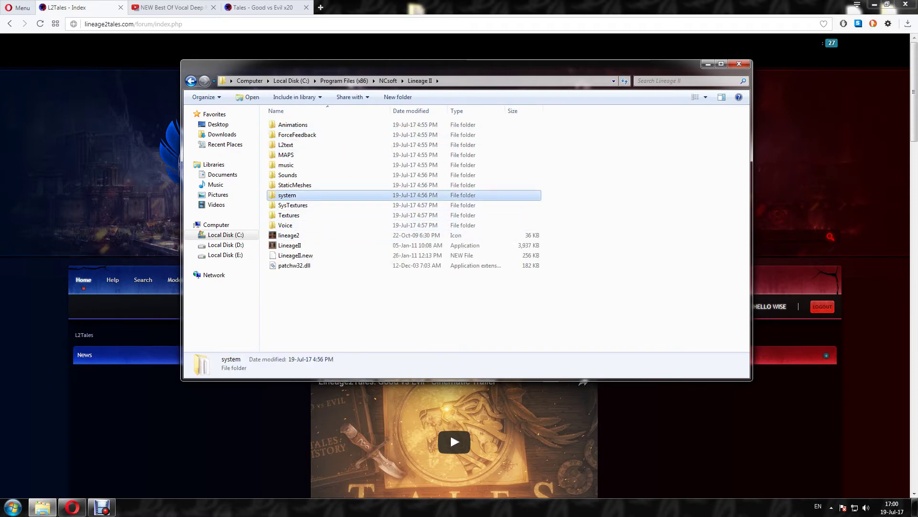
key("Delete")
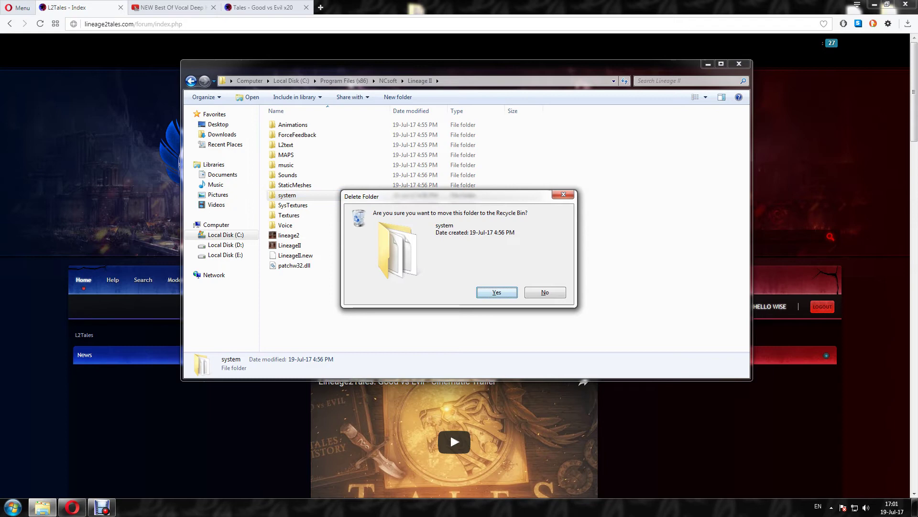
key("Return")
right_click(384, 288)
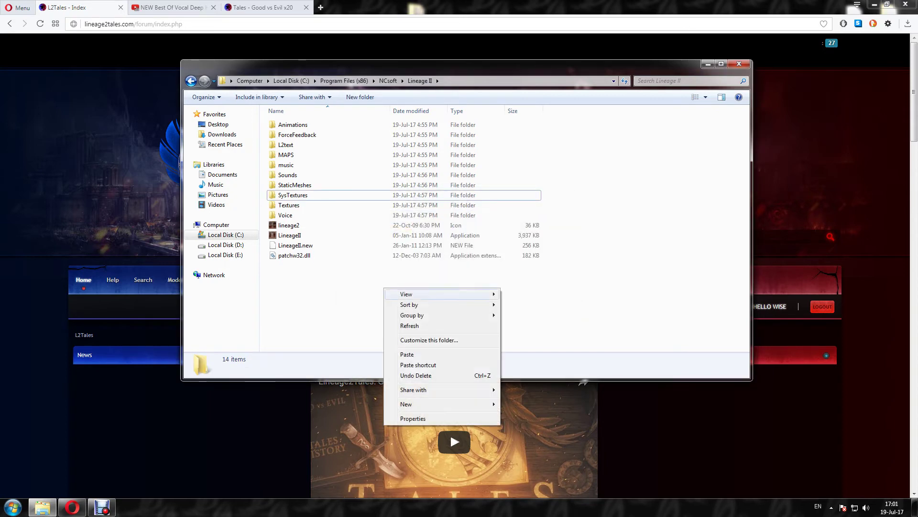
left_click(407, 354)
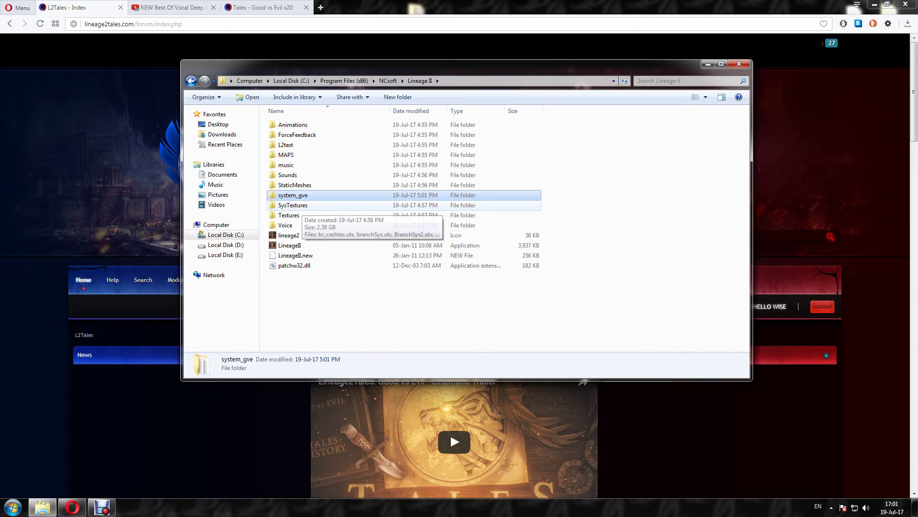
left_click(303, 206)
left_click(307, 196)
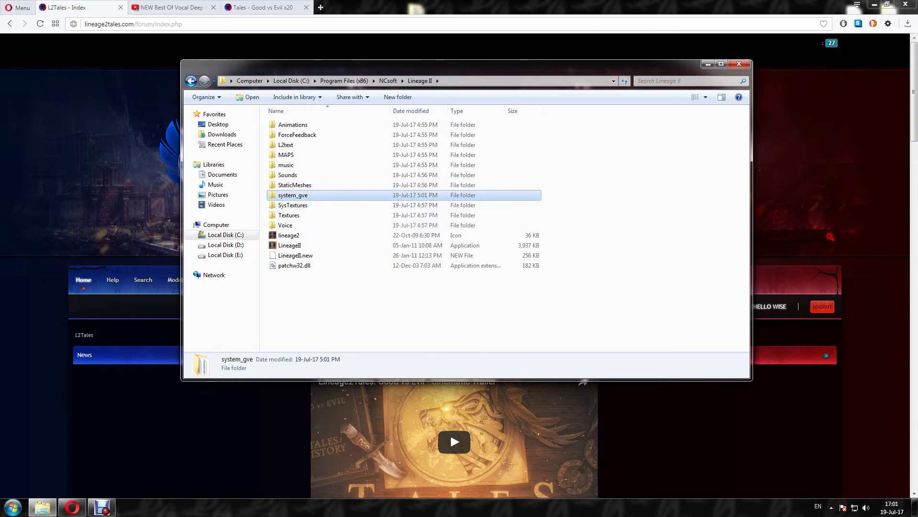
double_click(292, 195)
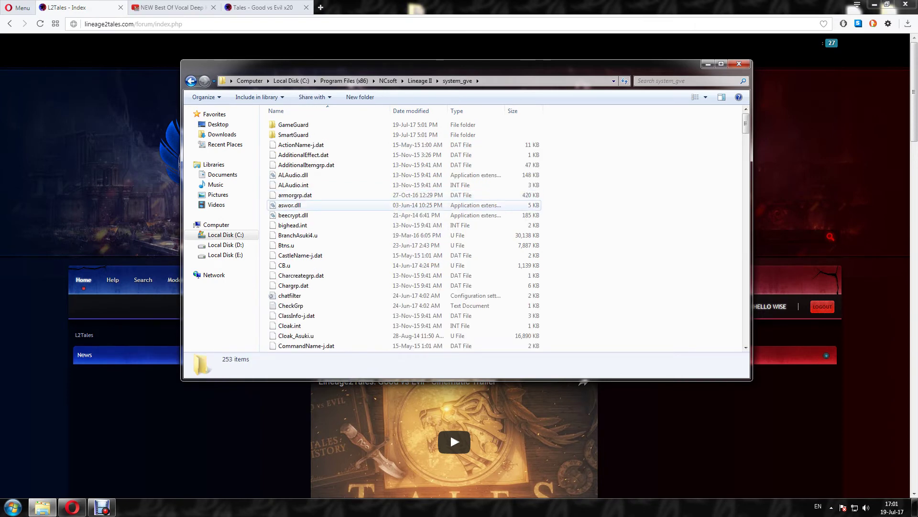
- Run the L2 application in system_gve as administrator
left_click(293, 245)
scroll(293, 245, "down", 5)
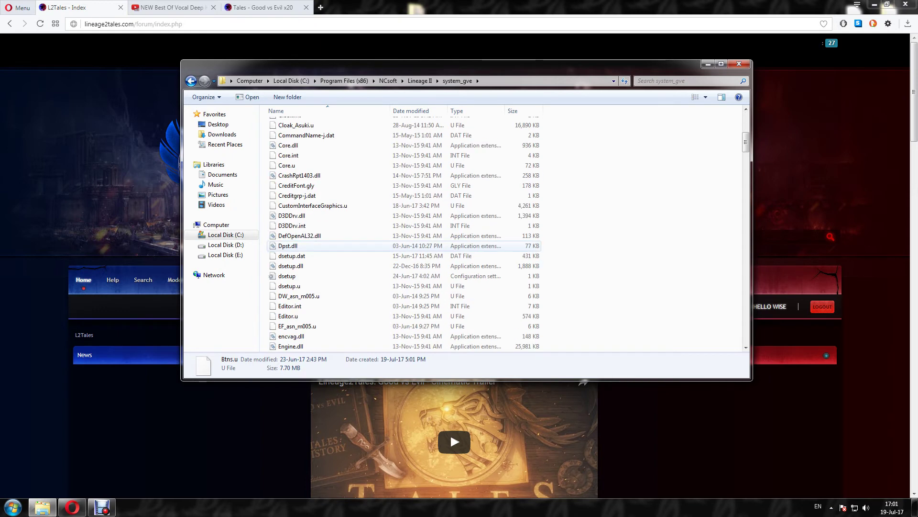
left_click(292, 246)
key("l")
left_click(293, 142)
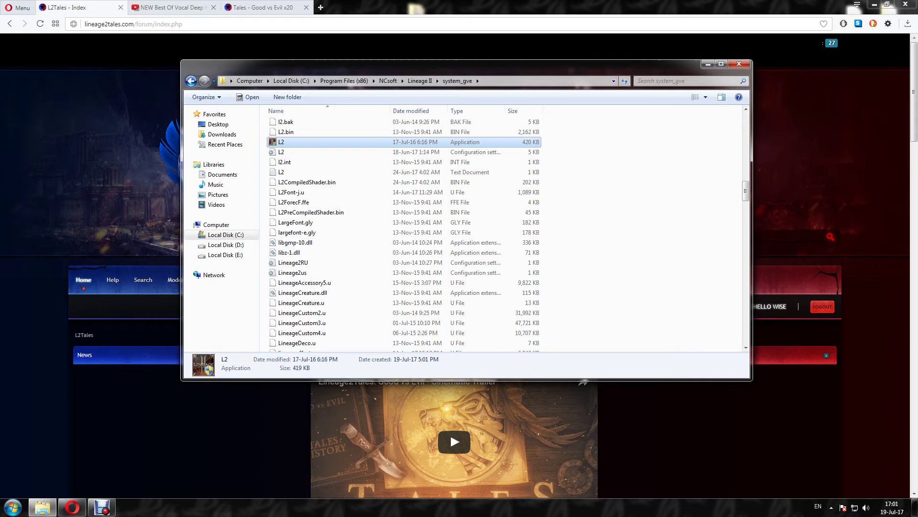
right_click(283, 143)
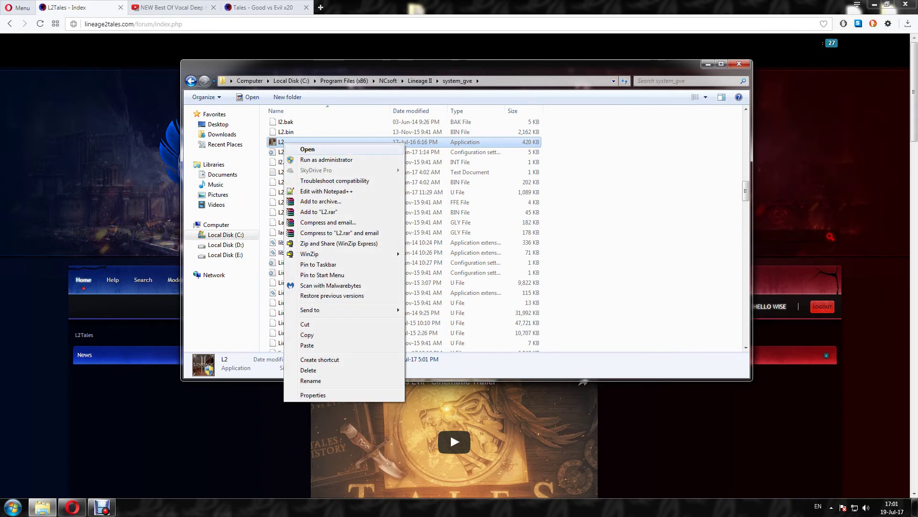
left_click(326, 159)
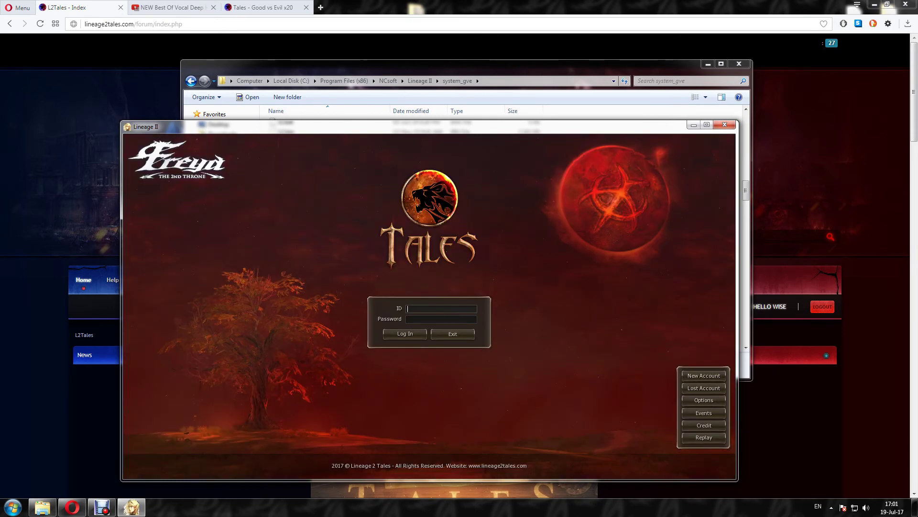
- Enlarge the game window to nearly full screen and log in with the account ID and password
left_click_drag(335, 126, 215, 7)
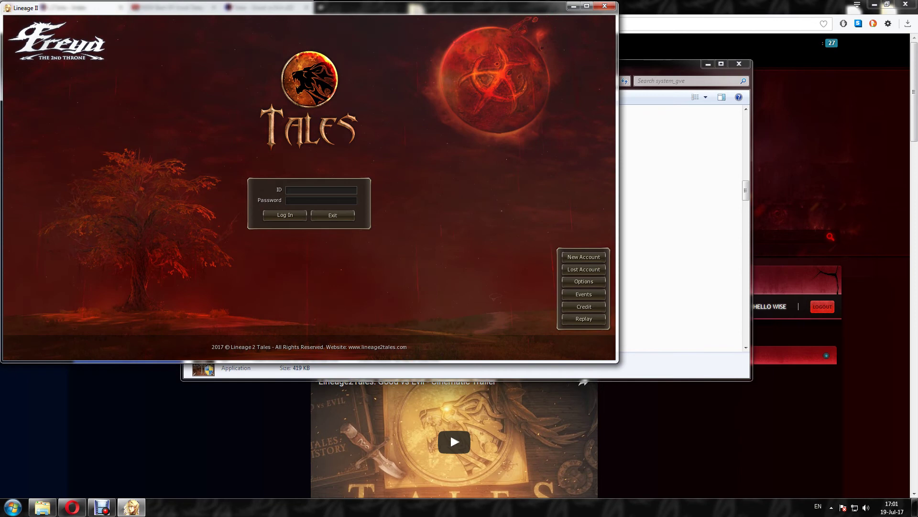
left_click_drag(618, 362, 912, 477)
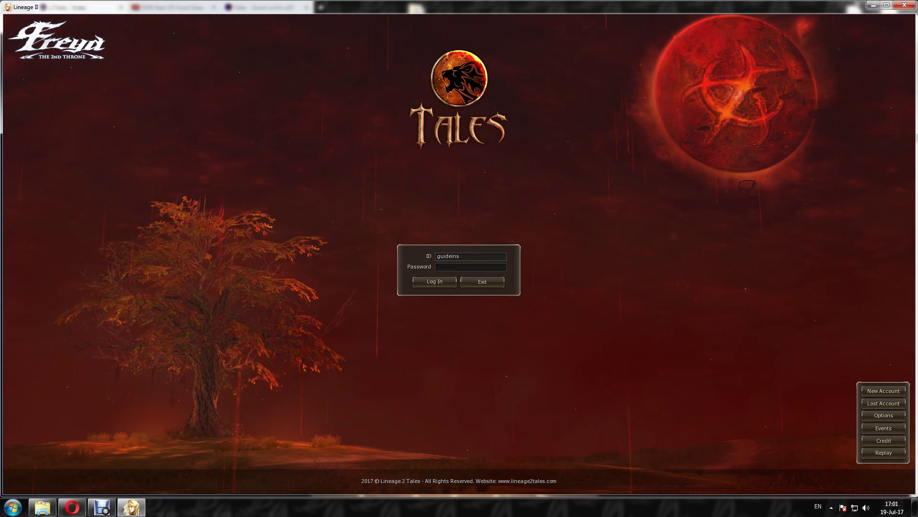
type("tall")
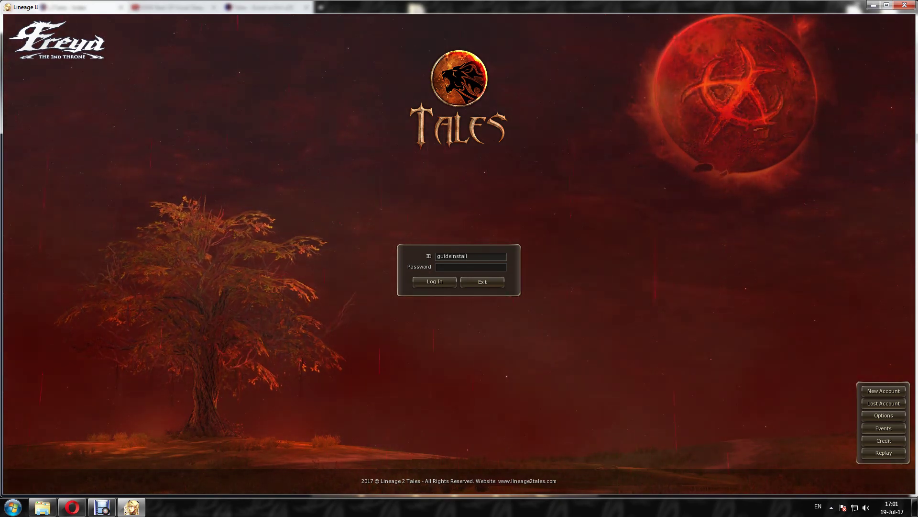
key("Tab")
type("*")
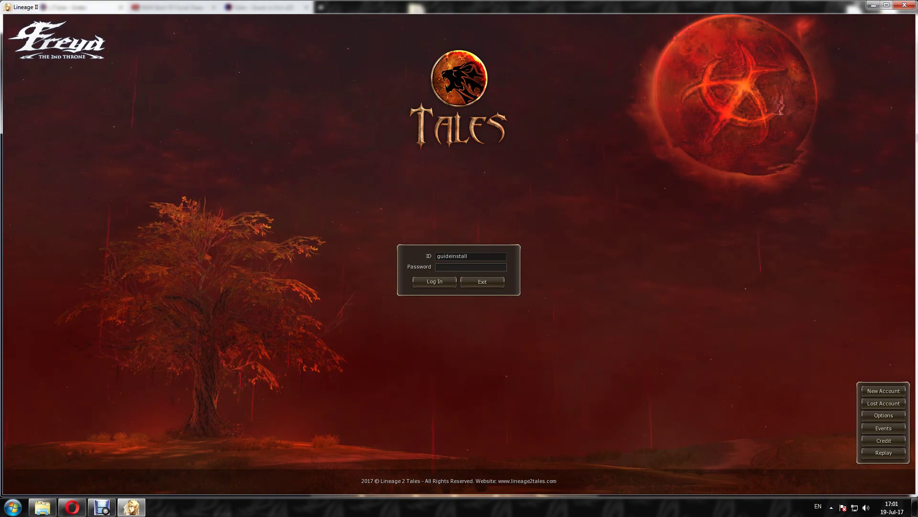
type("*********")
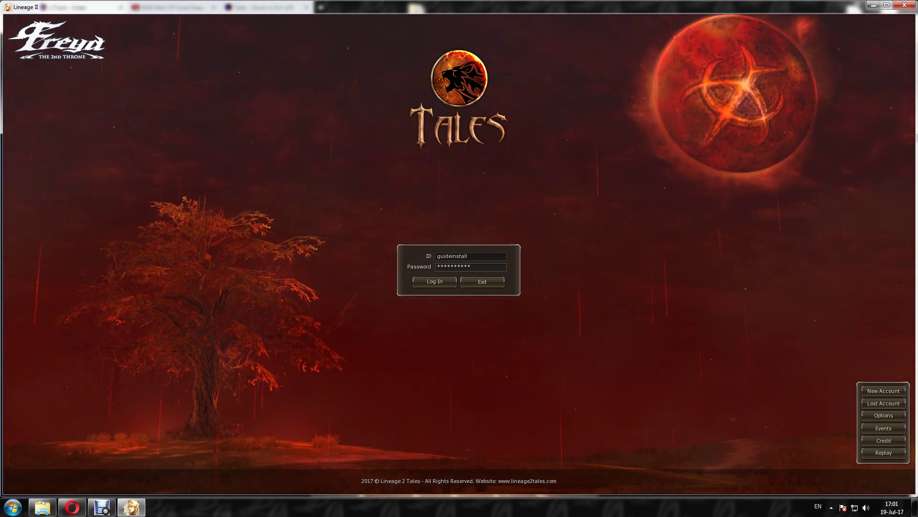
key("Return")
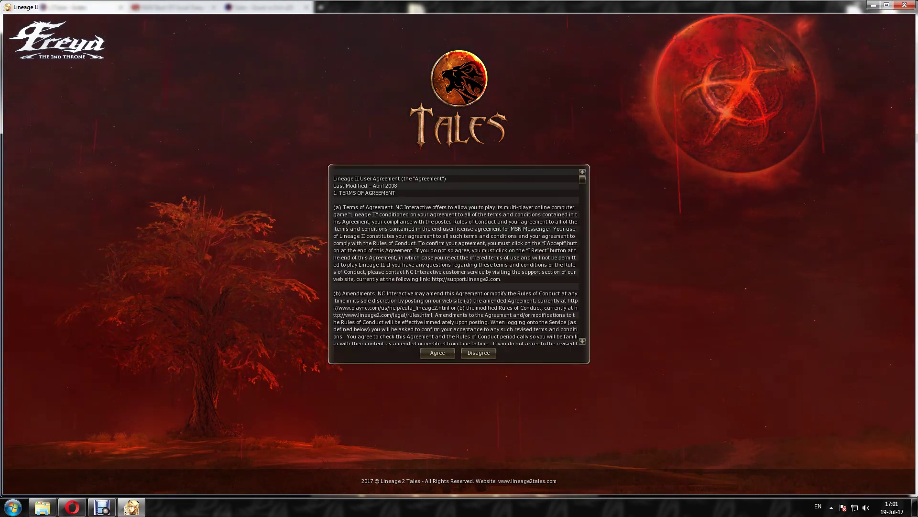
- Accept the user agreement and connect to the L2Tales - GvE server
key("Return")
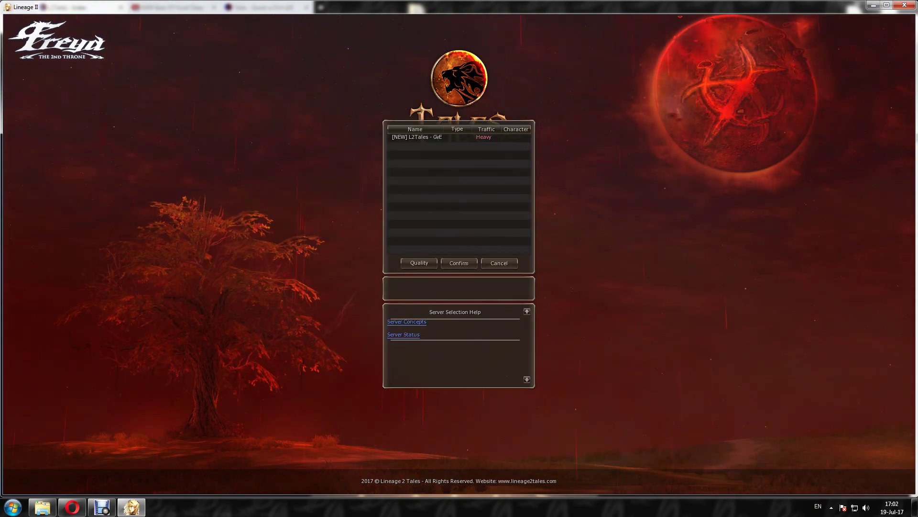
left_click(417, 138)
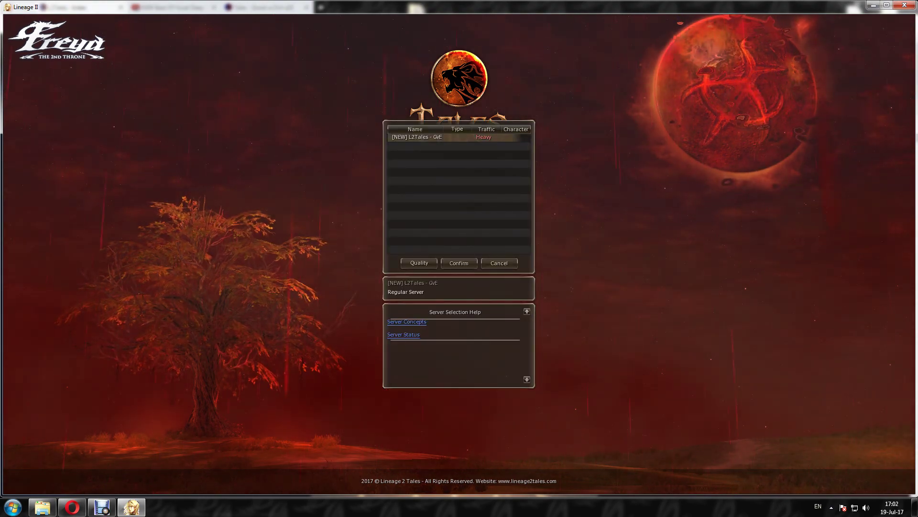
key("Return")
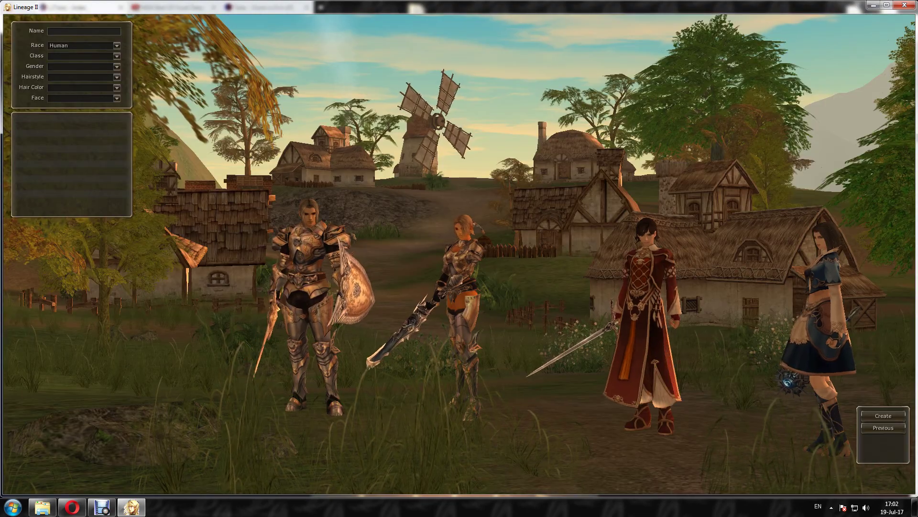
- Name the new Human character 'guideinstall' and choose the Fighter class
type("guideinstall")
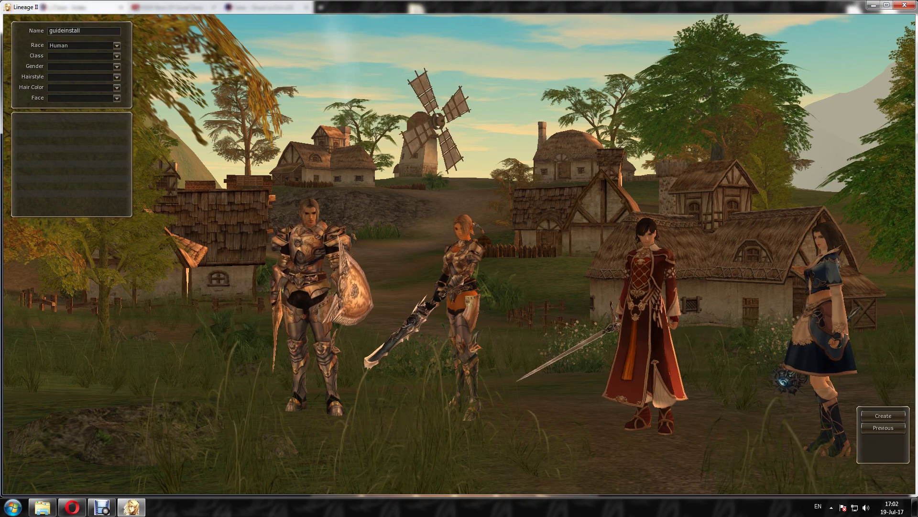
left_click(95, 57)
left_click(86, 64)
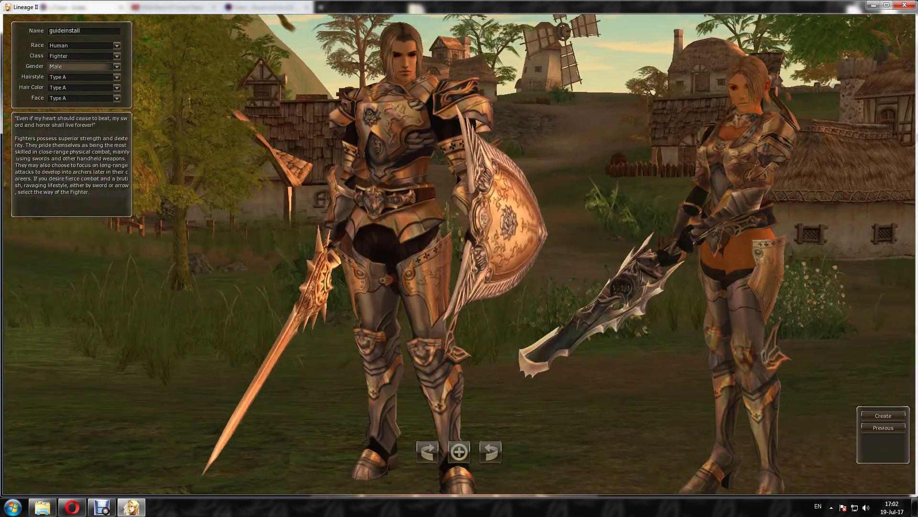